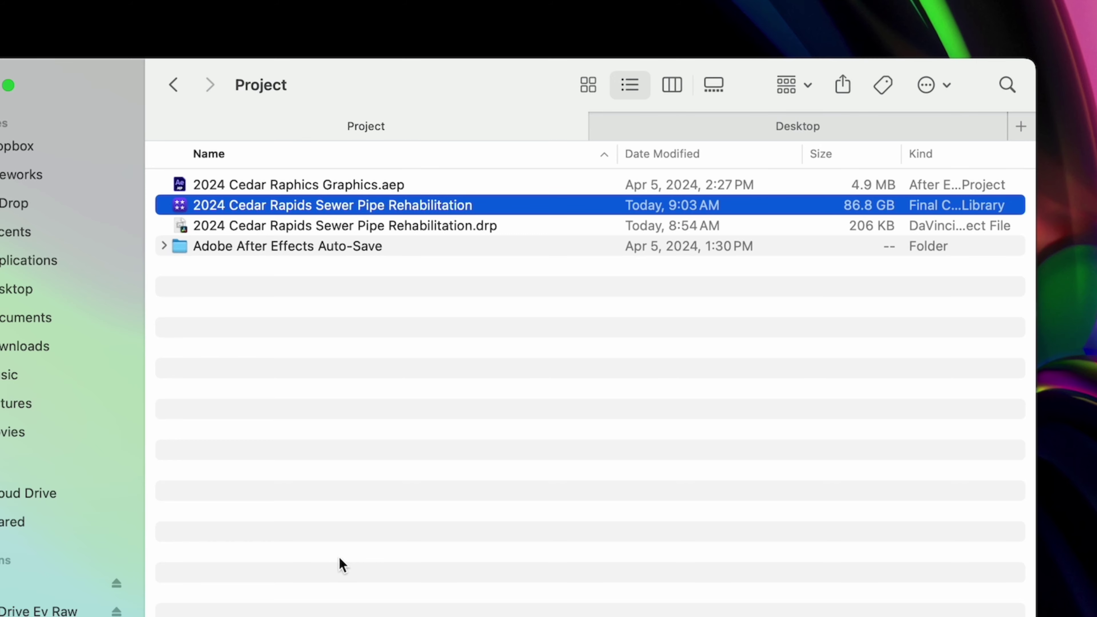
Step: Open the package contents of the 86.8 GB Cedar Rapids Final Cut library in Finder
right_click(288, 205)
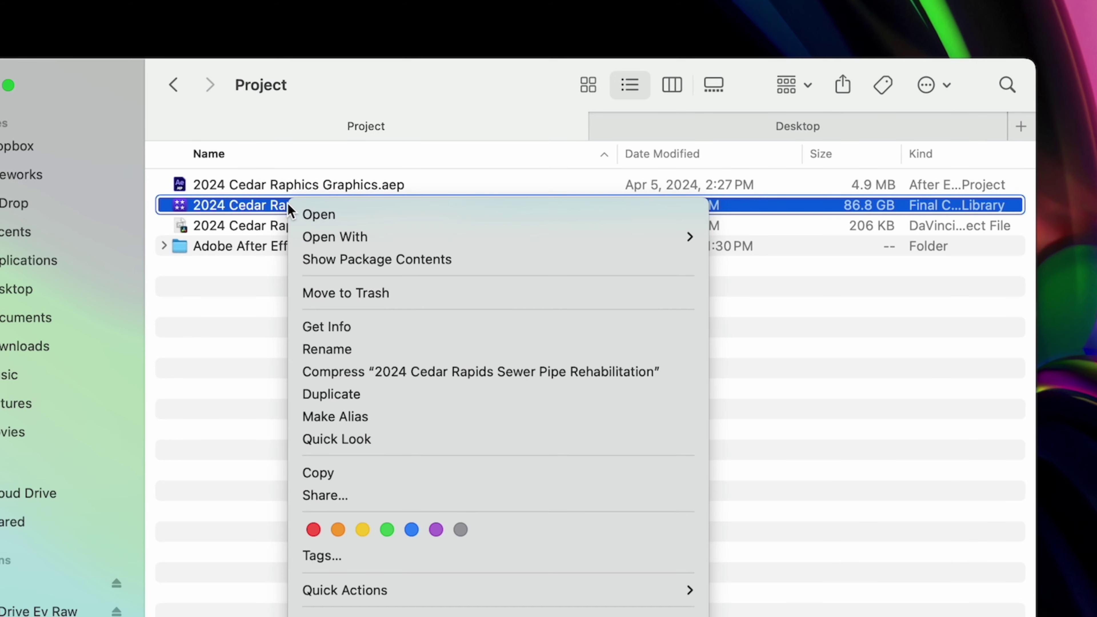
click(415, 262)
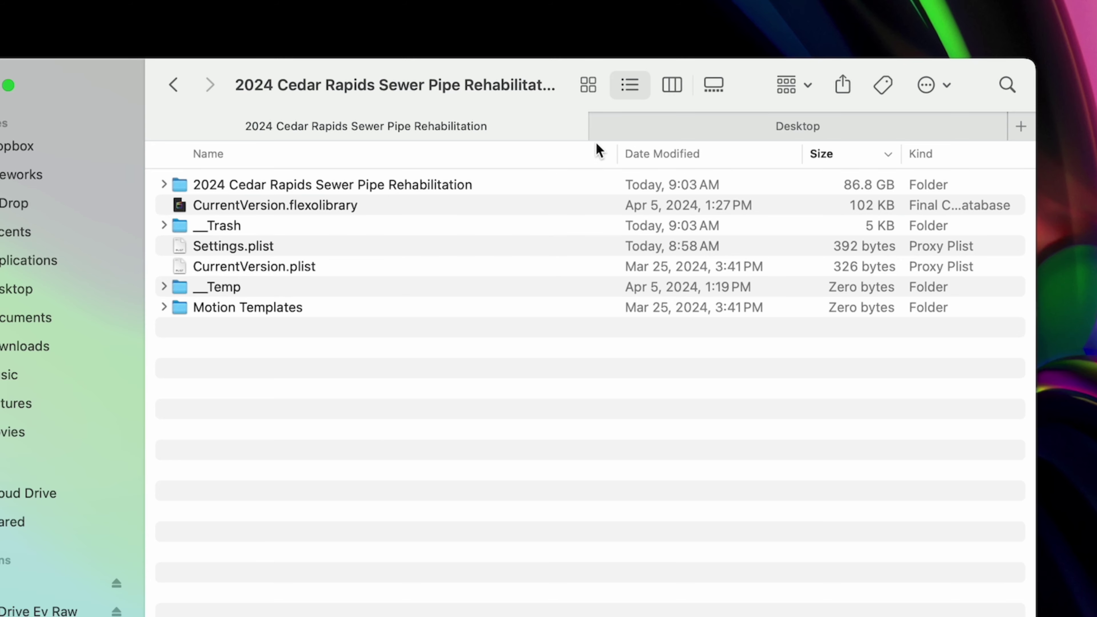
Step: List the library package with calculated folder sizes, revealing Render Files at 75.75 GB
click(588, 87)
click(631, 85)
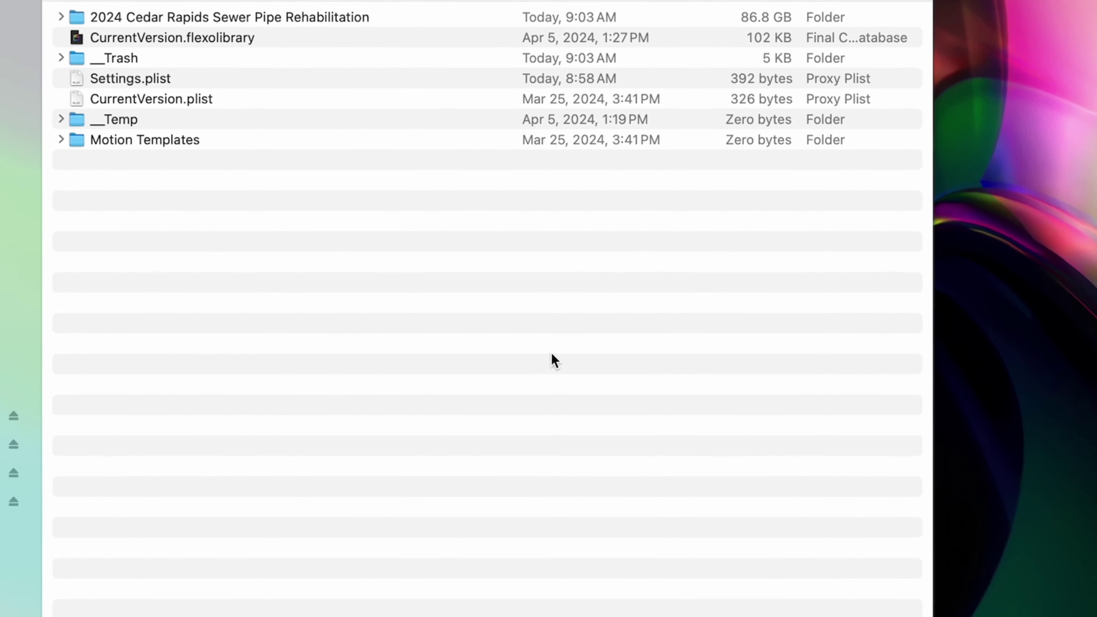
key(super+j)
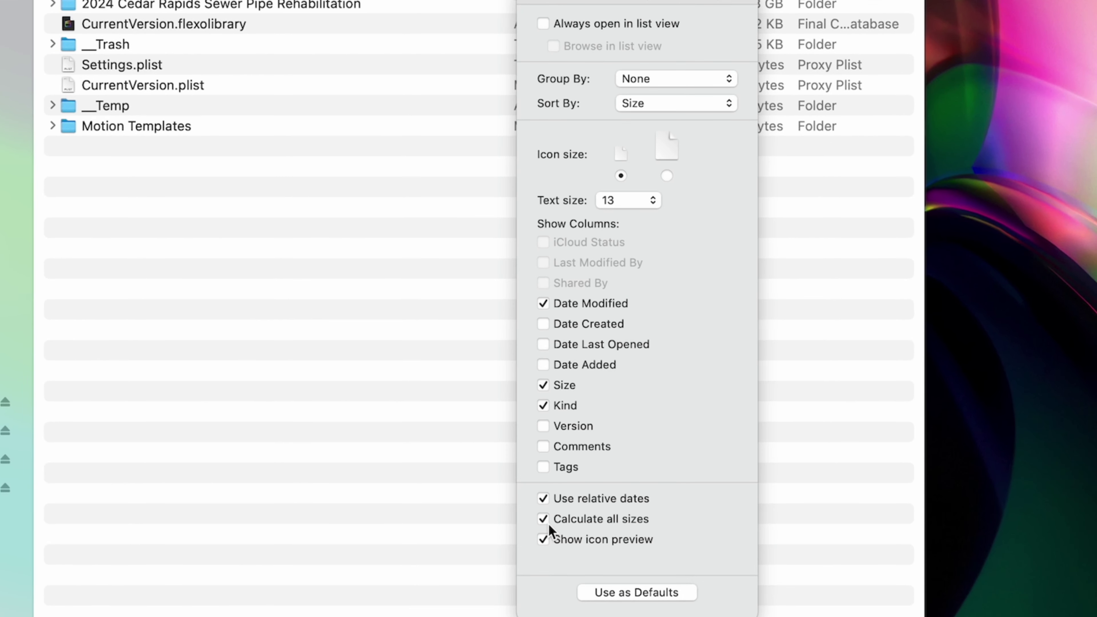
click(525, 2)
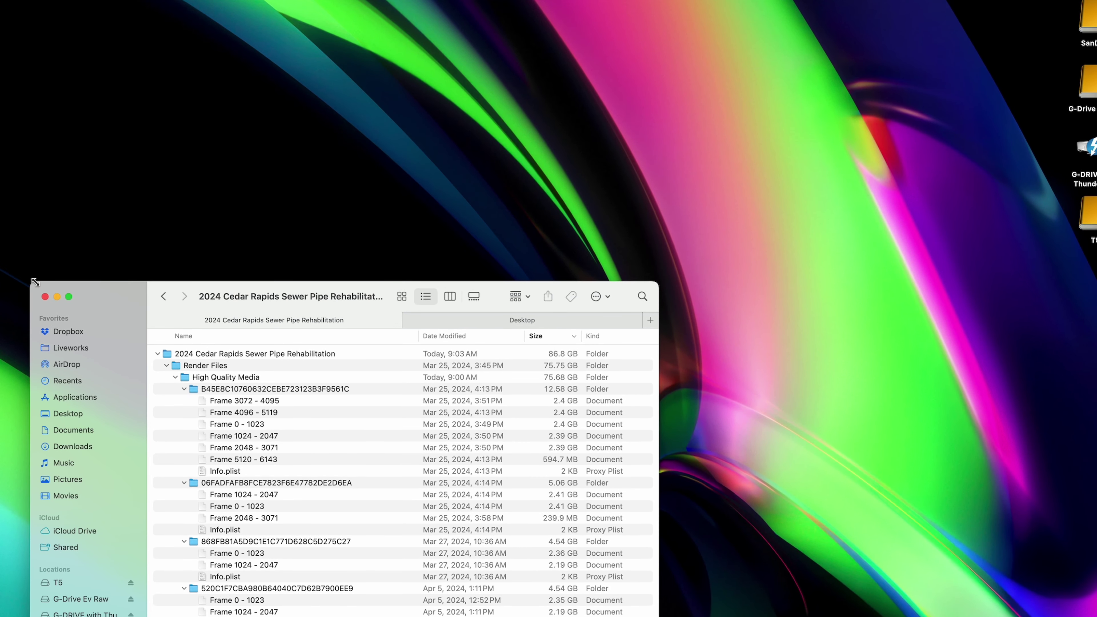
double_click(35, 282)
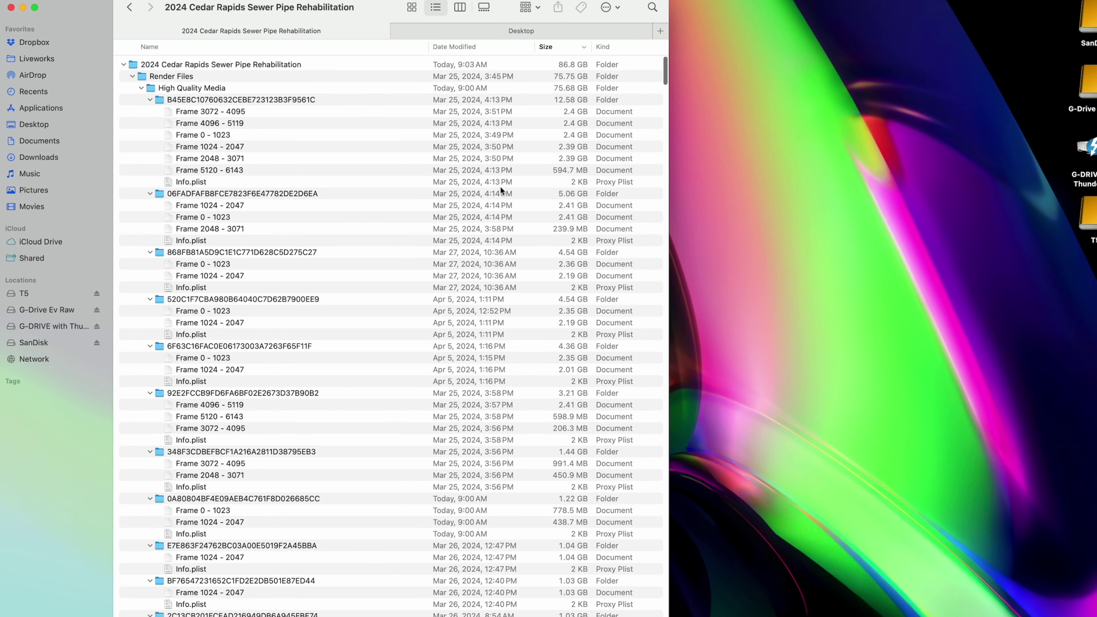
Step: Collapse Render Files (75.75 GB) and Analysis Files (11.05 GB), then select the small remaining items
click(204, 76)
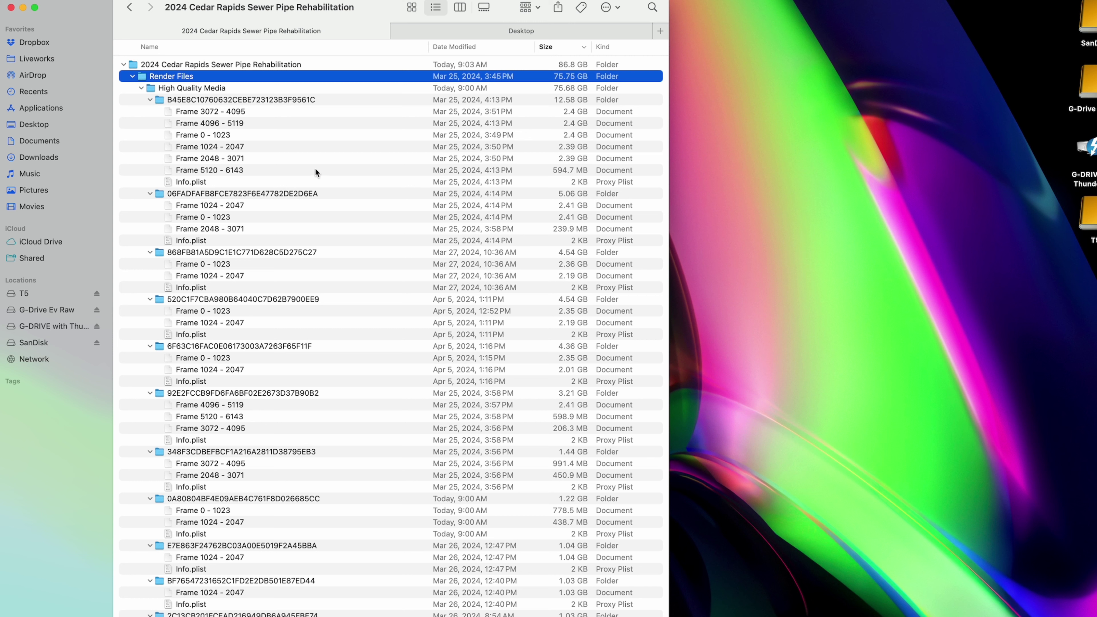
click(133, 76)
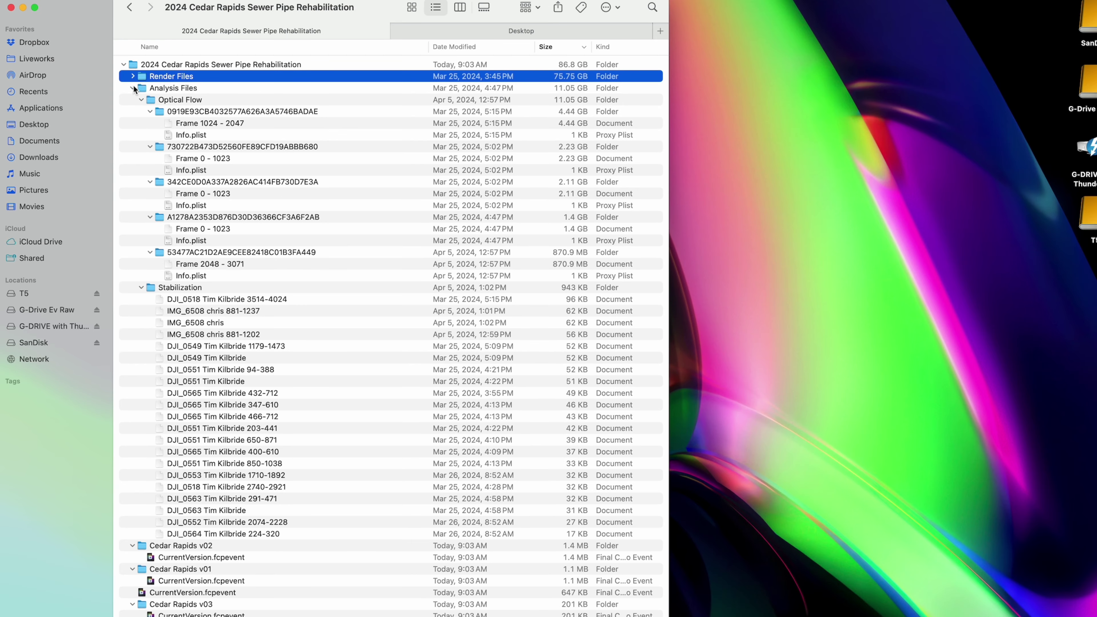
click(137, 90)
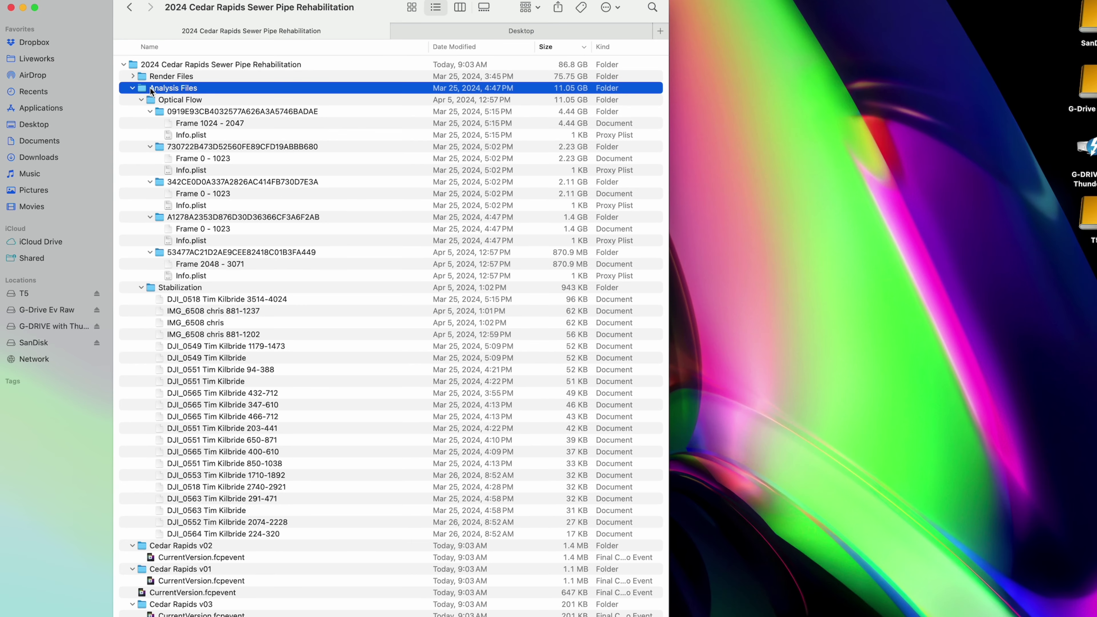
click(132, 89)
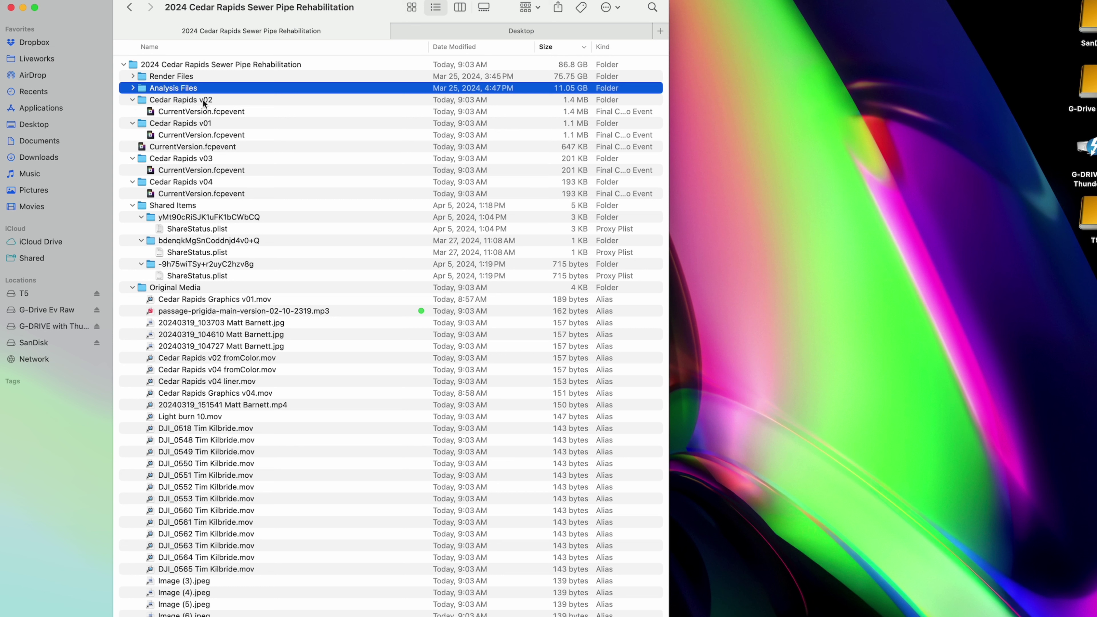
drag(564, 104, 540, 615)
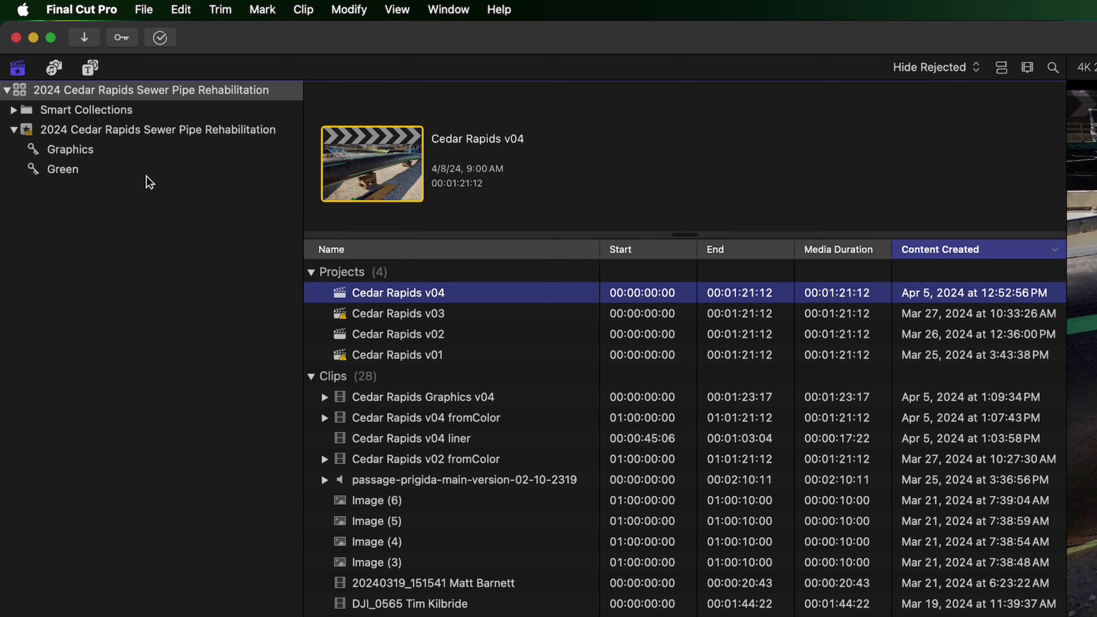
Step: Delete the Cedar Rapids library's generated files: all render files, optimized media and proxy media
click(113, 91)
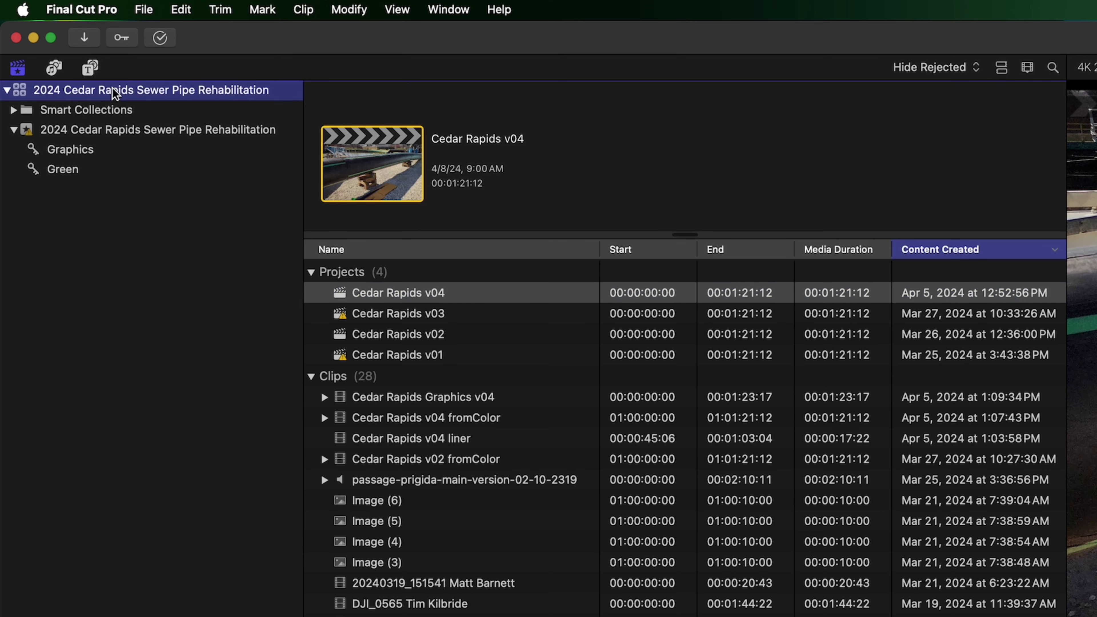
click(47, 89)
key(Return)
click(143, 9)
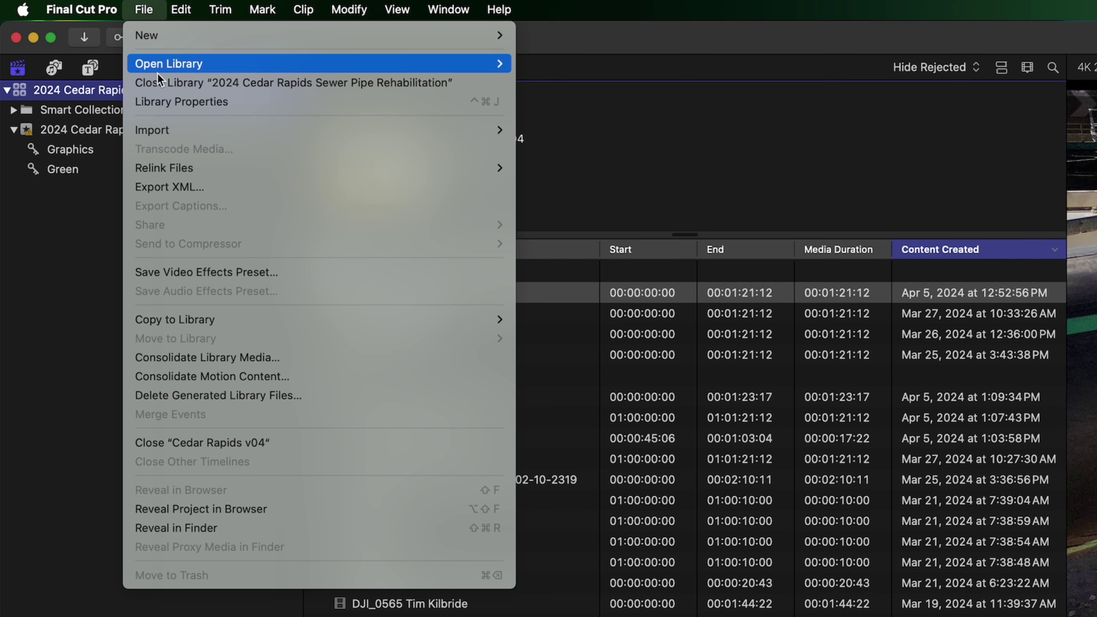
click(312, 396)
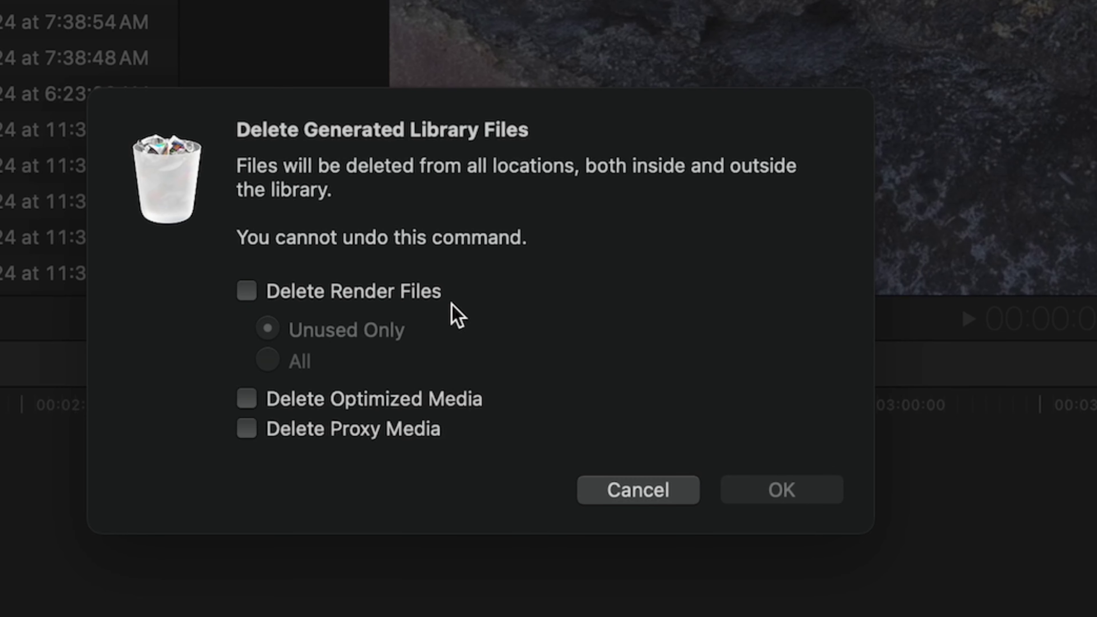
click(394, 401)
click(342, 430)
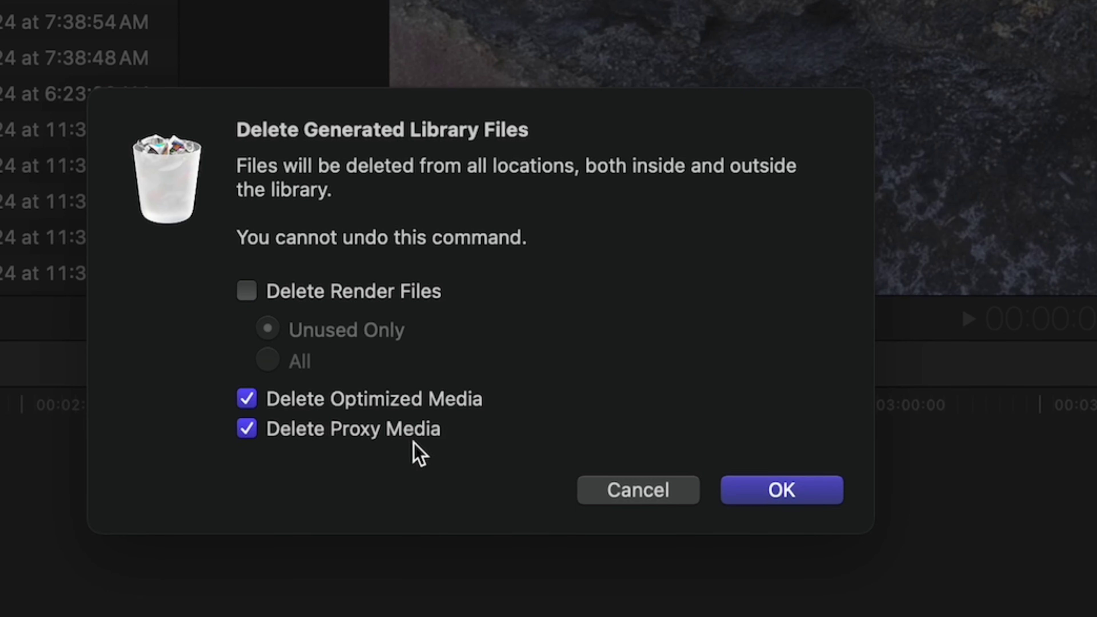
click(247, 296)
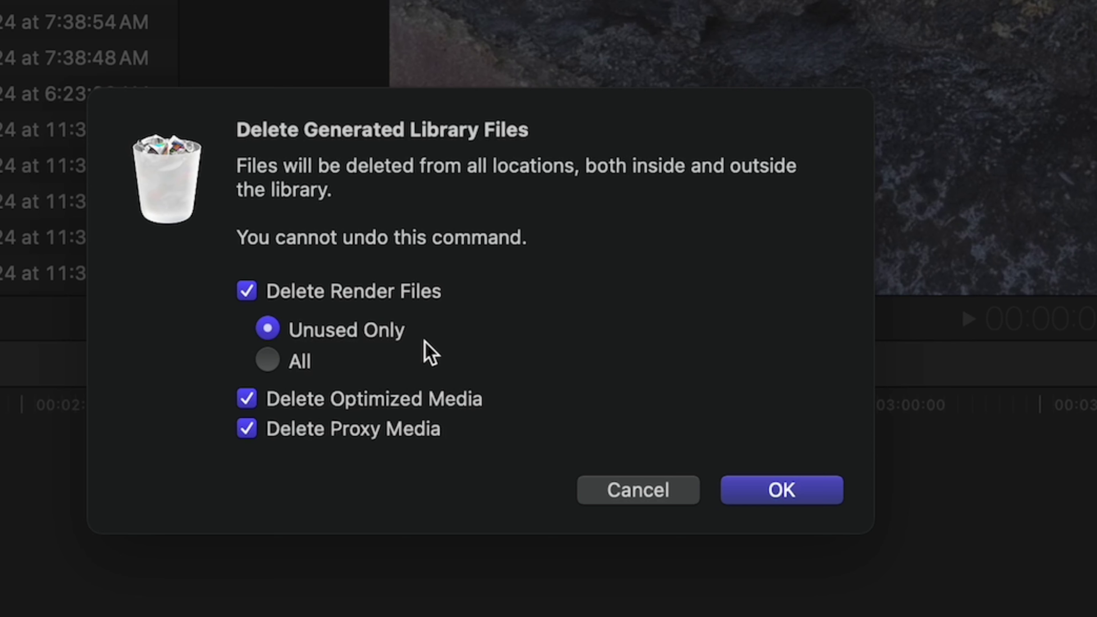
click(296, 362)
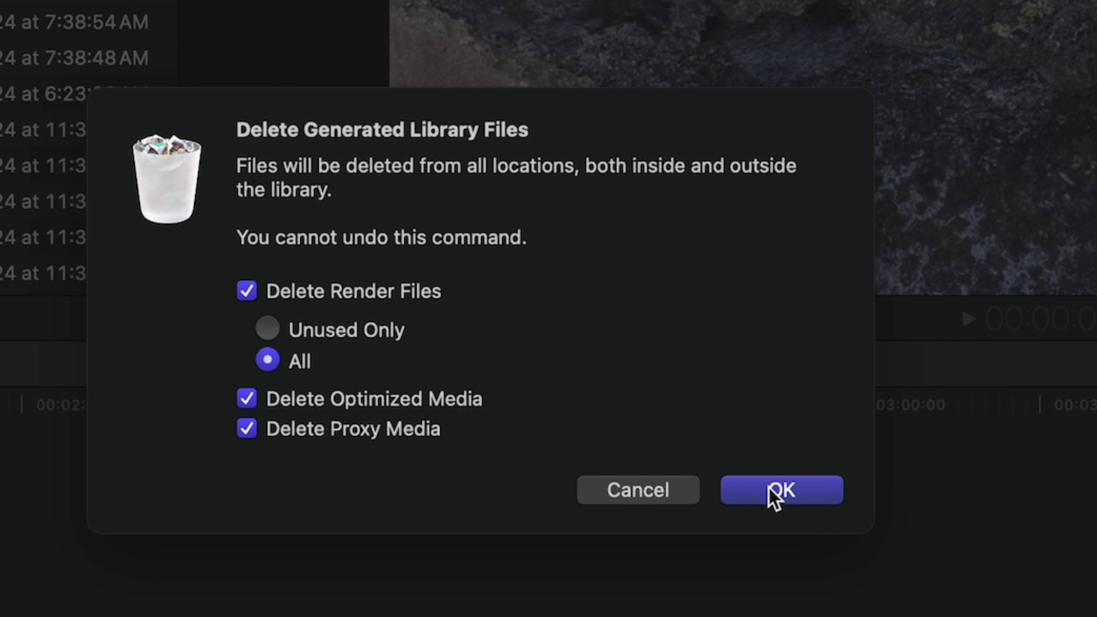
click(775, 497)
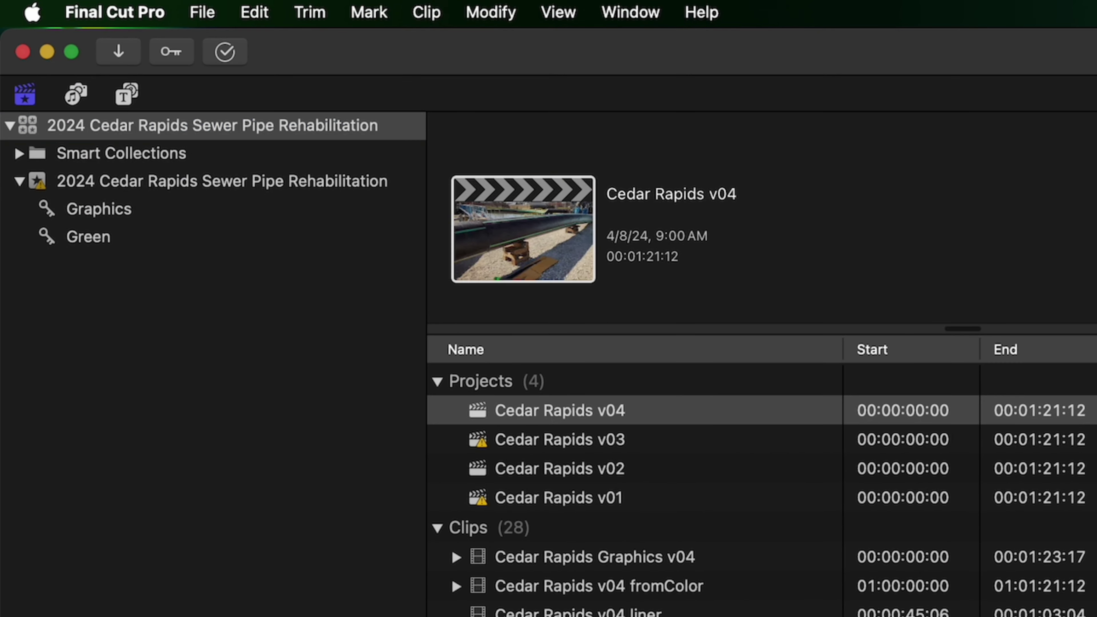
Step: Close the 2024 Cedar Rapids Sewer Pipe Rehabilitation library from the sidebar
right_click(26, 124)
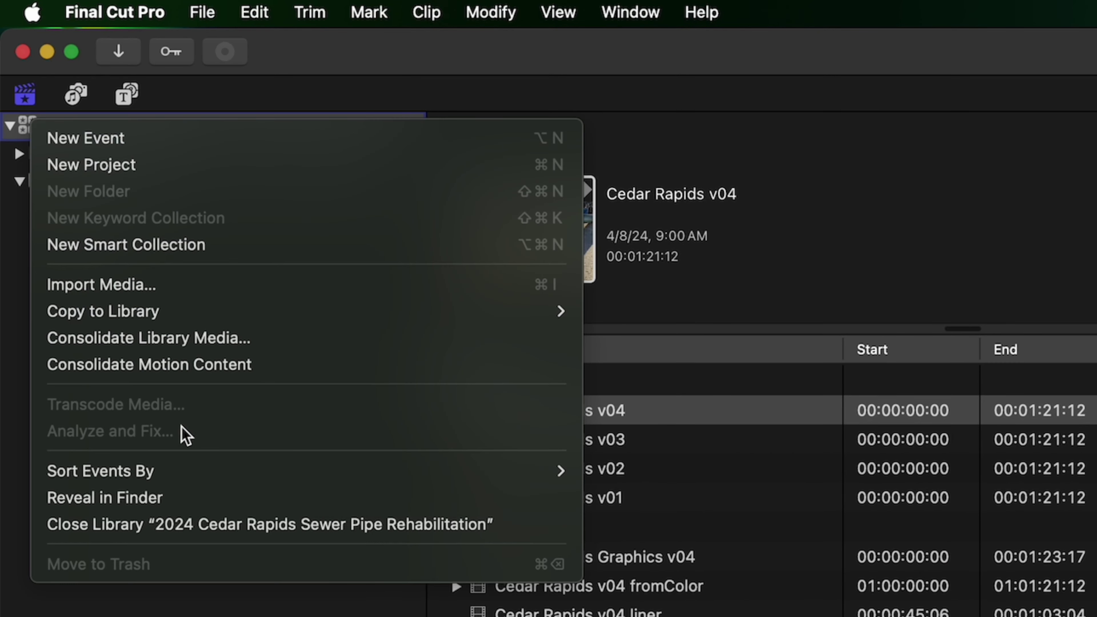
click(162, 525)
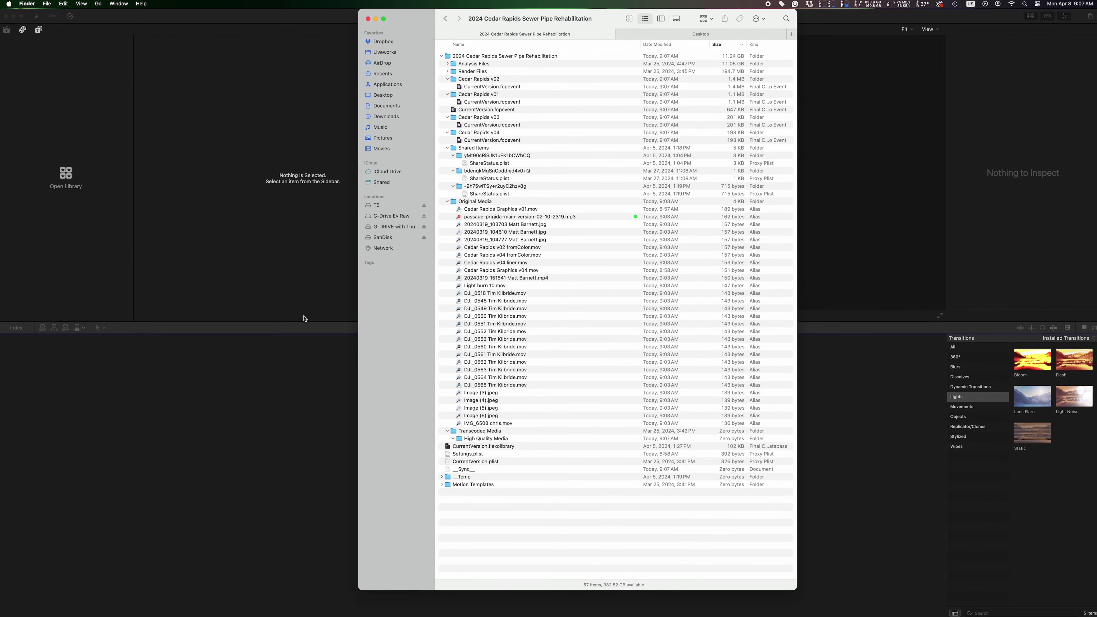
Step: Return to the Project folder and select the library to confirm its new 11.24 GB size
click(445, 19)
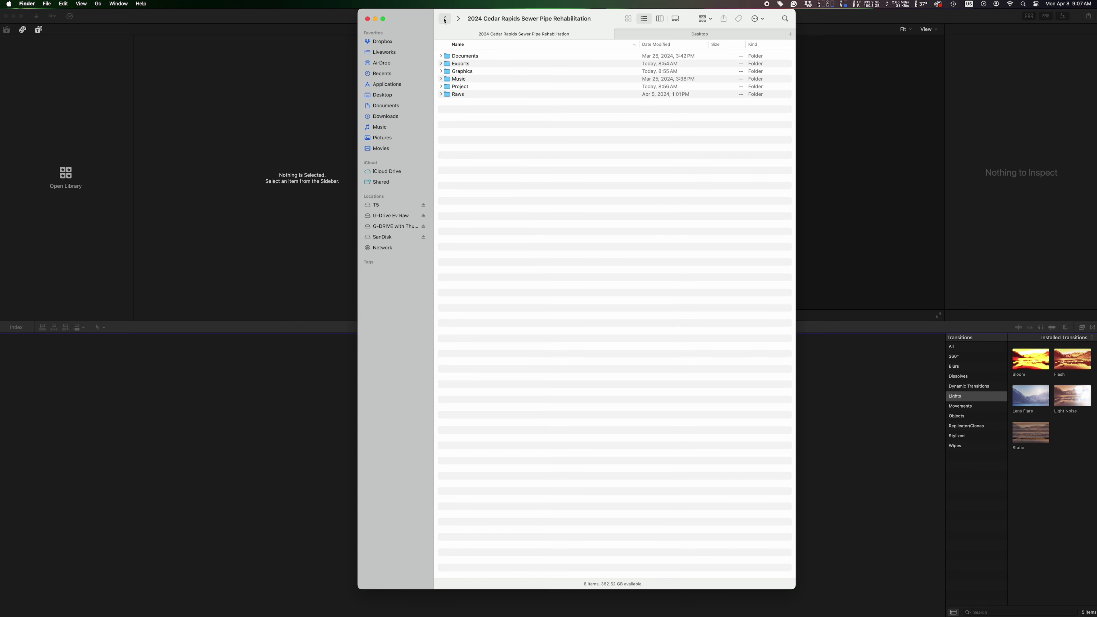
click(459, 20)
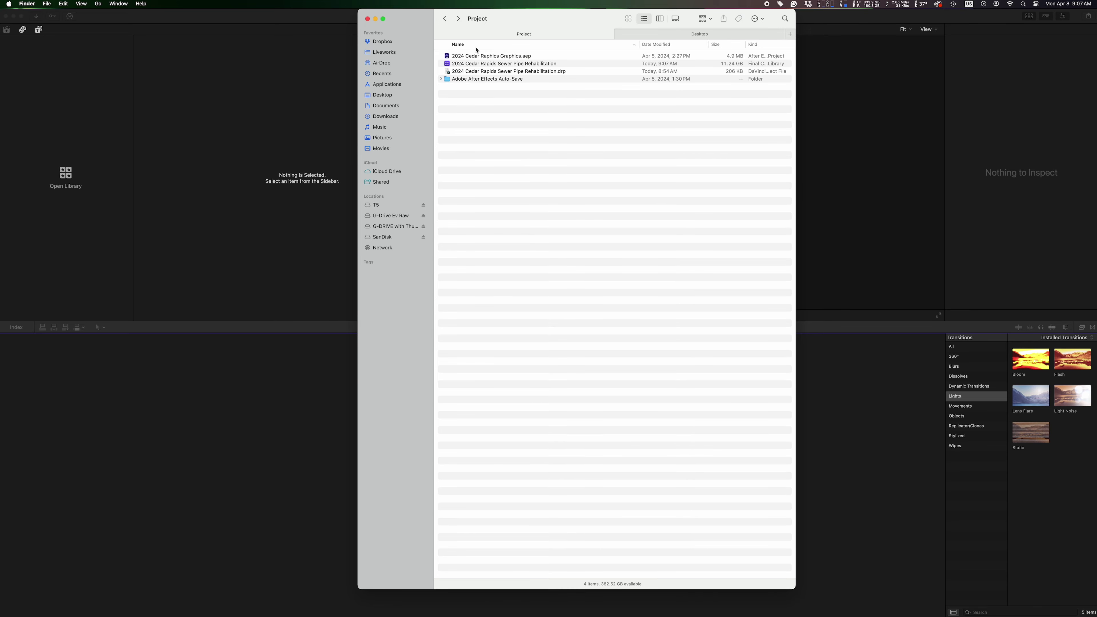
click(508, 65)
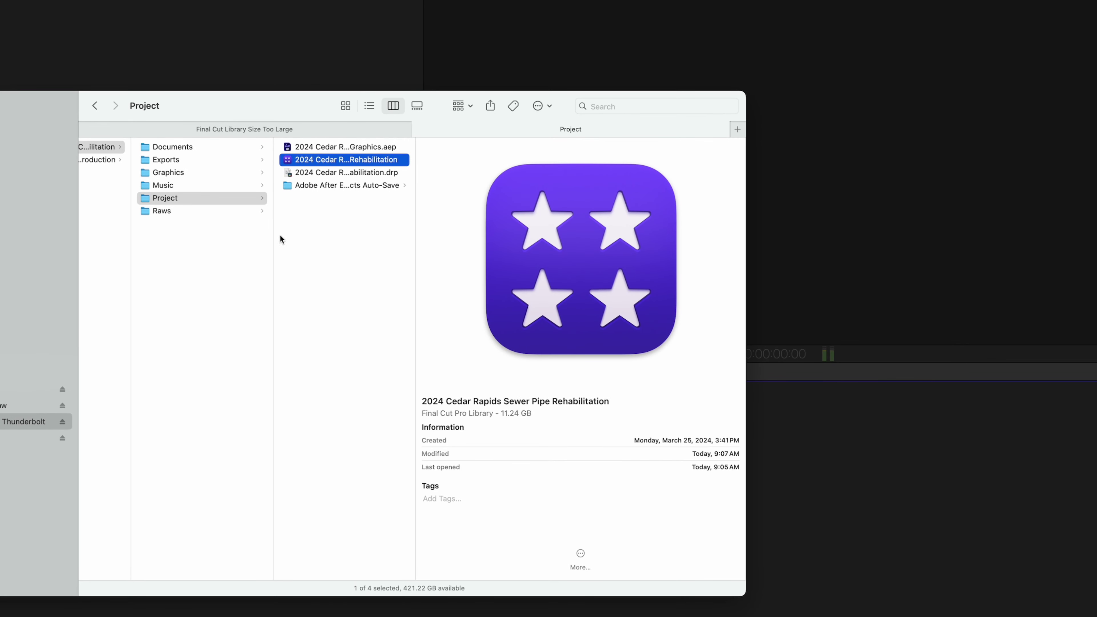
Step: Browse the footage in the Raws folder, then bring up Final Cut Pro's settings
click(195, 212)
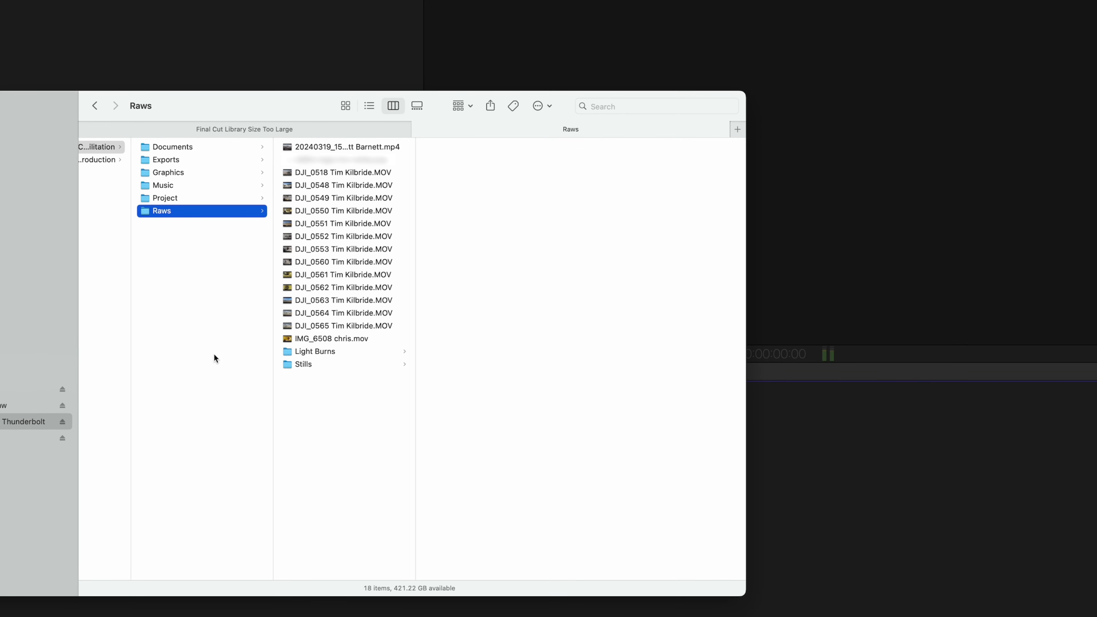
click(216, 289)
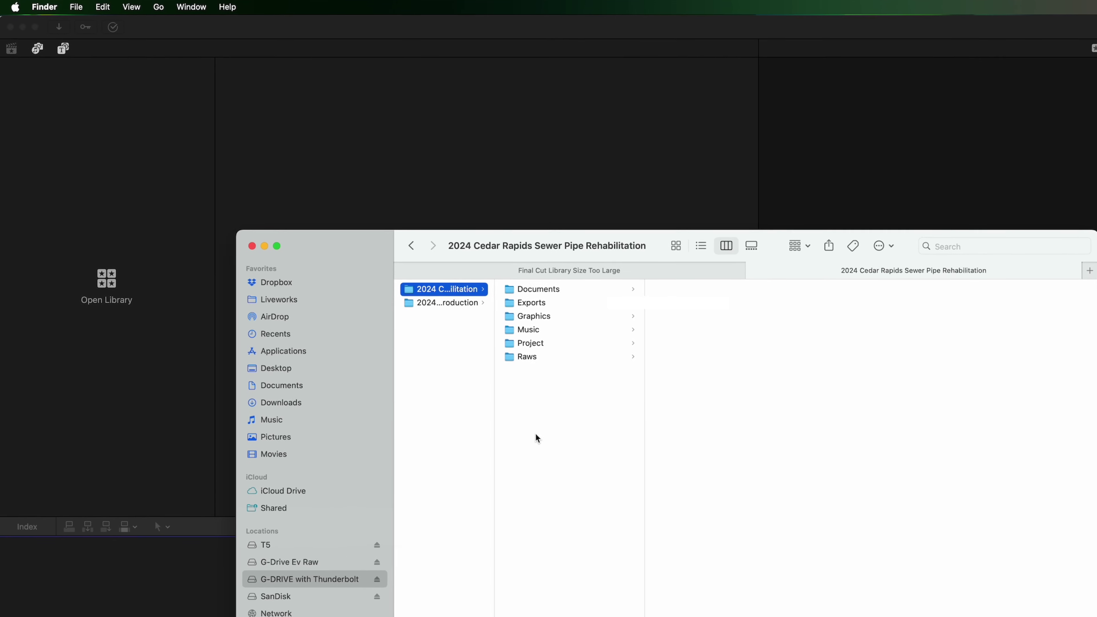
click(479, 40)
click(65, 7)
Step: In the Import settings, set Files to 'Leave files in place' instead of copying to the library
click(70, 45)
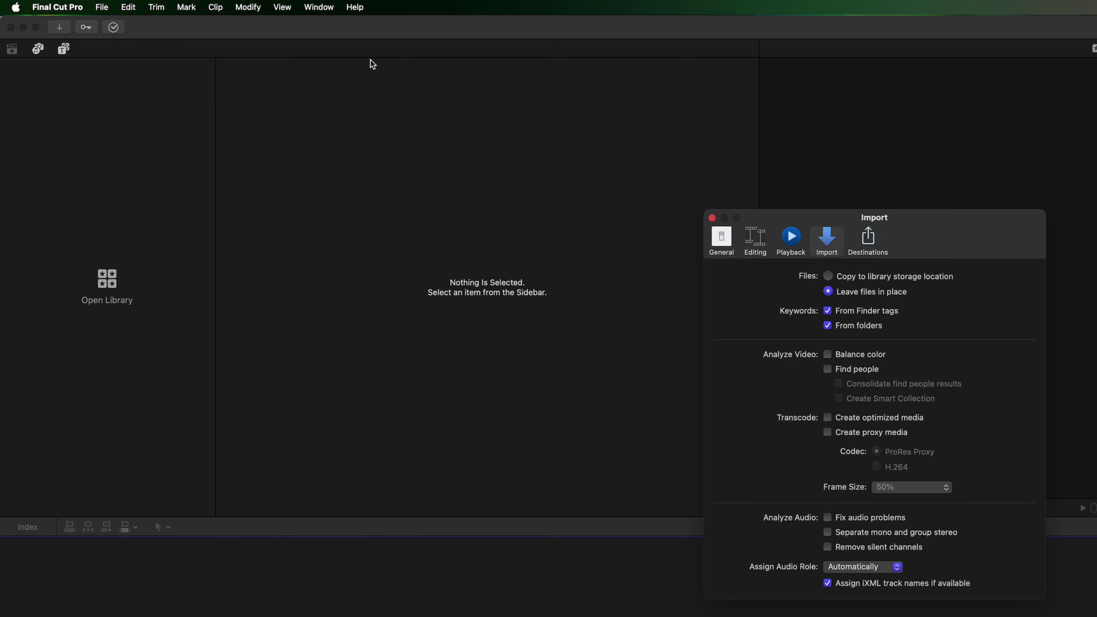
click(880, 275)
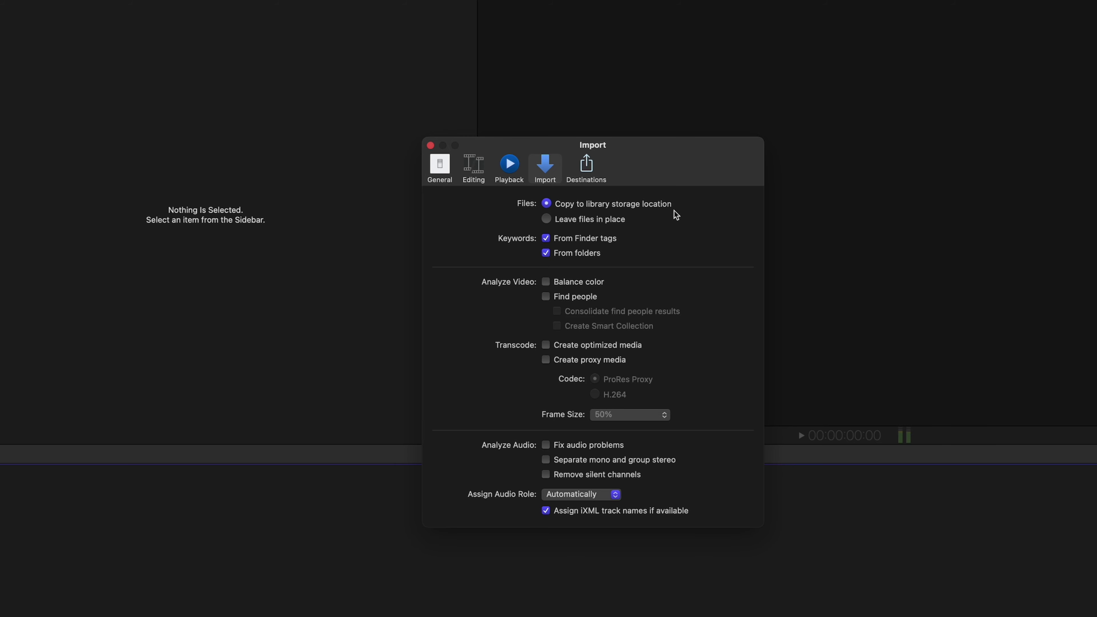
click(590, 220)
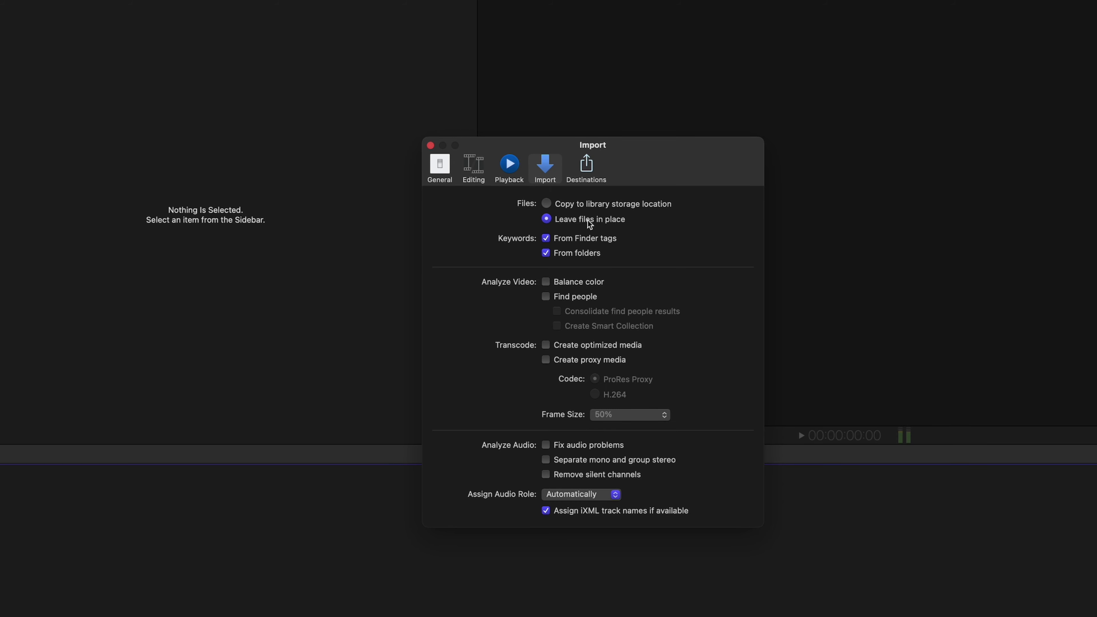